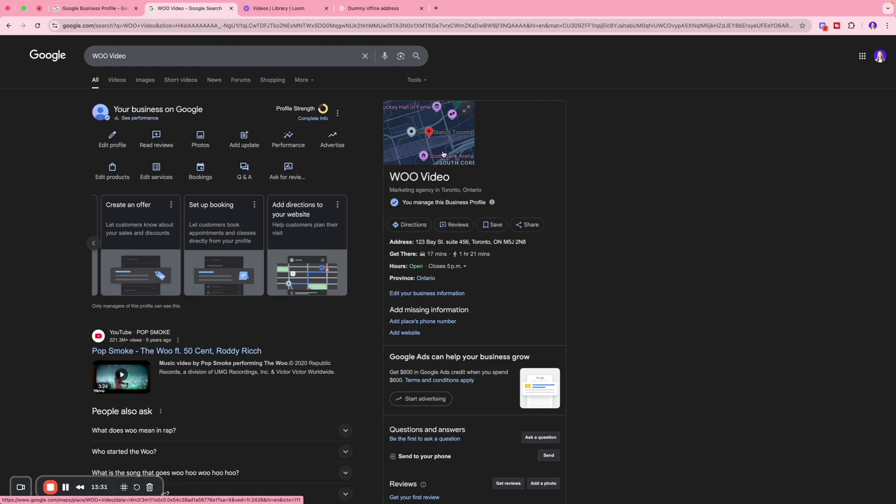
# Scroll through the WOO Video search results and business knowledge panel.
pyautogui.scroll(-1, 444, 156)
pyautogui.scroll(-1, 442, 150)
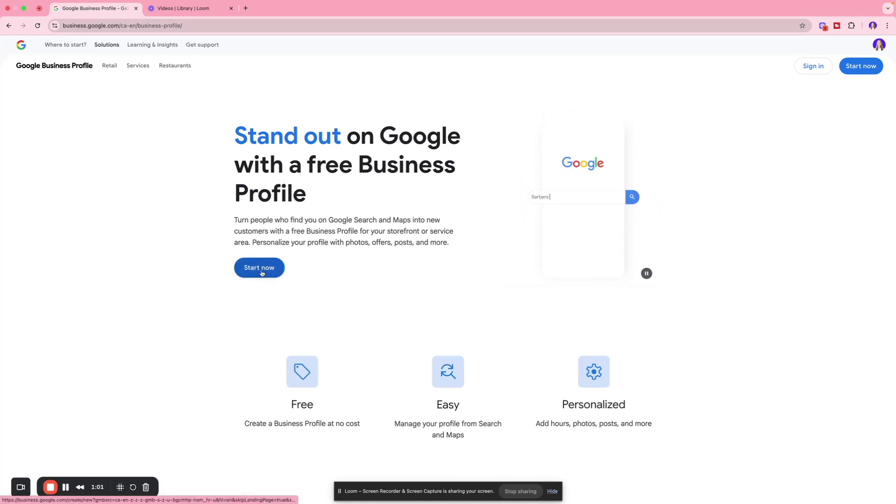
# Start a new Business Profile with Marketing agency as the business category.
pyautogui.click(260, 269)
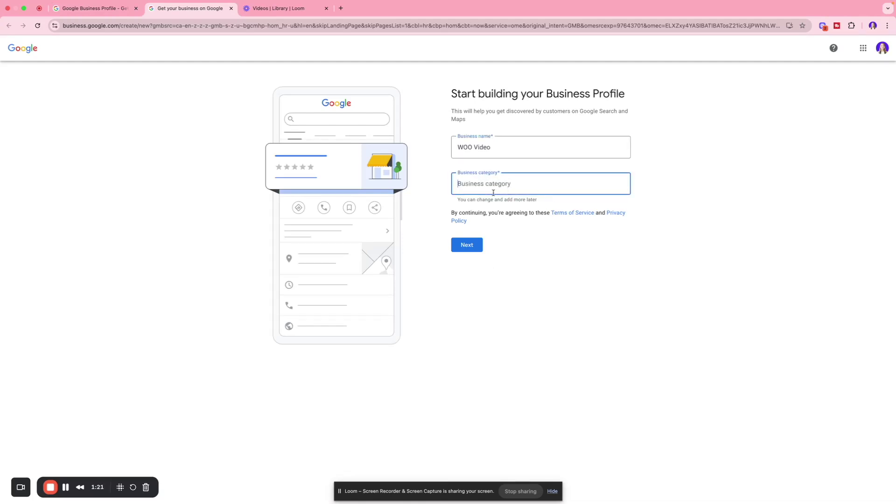
pyautogui.write('Marketing')
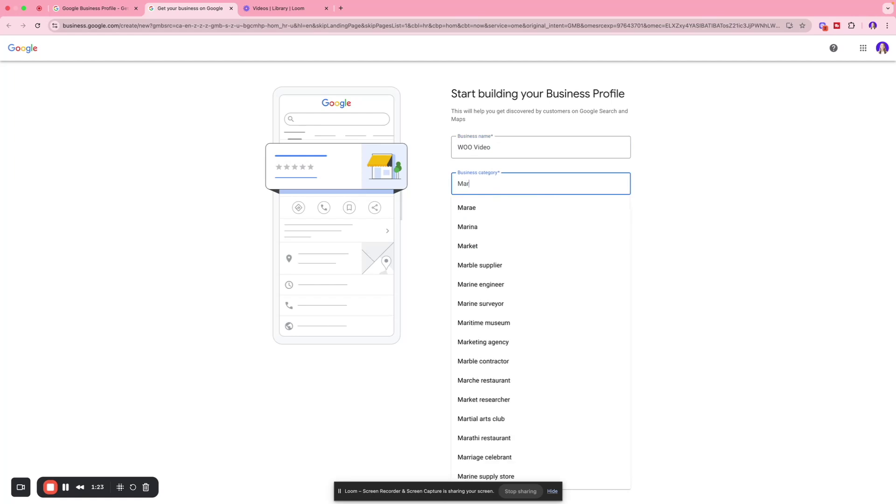
pyautogui.click(485, 208)
pyautogui.click(471, 246)
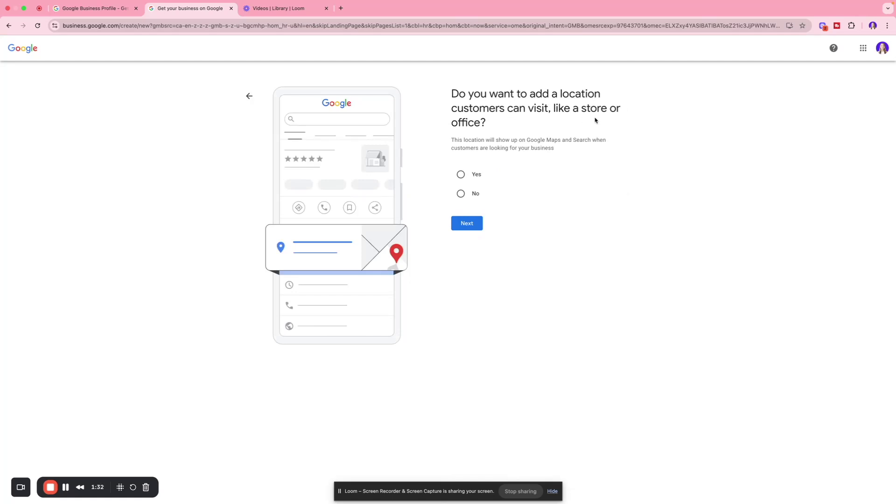
# Answer Yes to having a location customers can visit.
pyautogui.moveTo(594, 120); pyautogui.dragTo(436, 99)
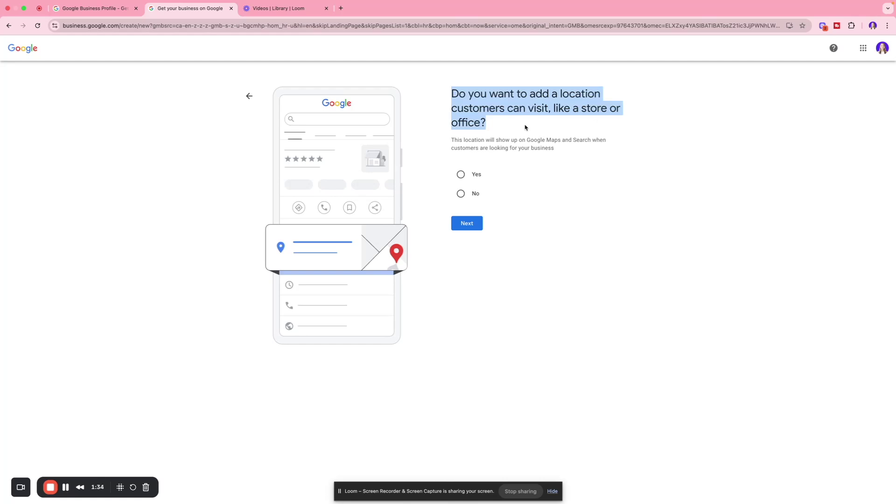
pyautogui.click(462, 178)
pyautogui.click(476, 223)
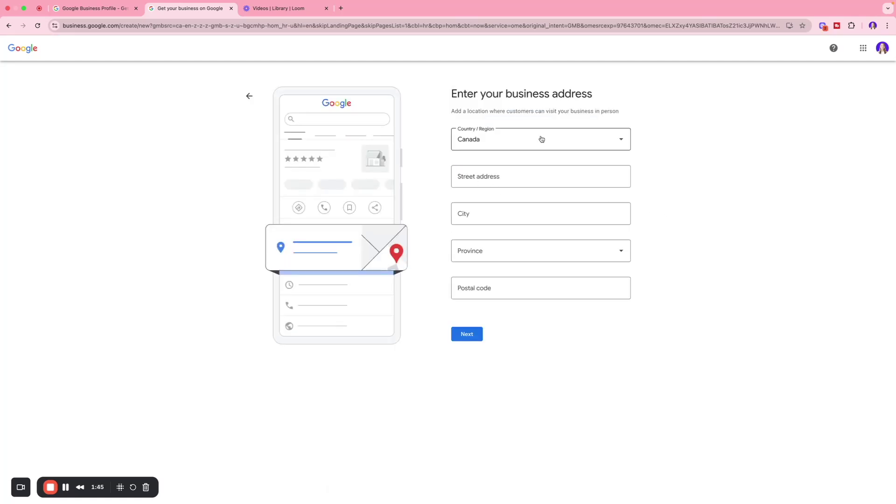
# Enter the business street address and confirm none of the suggested listings match.
pyautogui.click(529, 178)
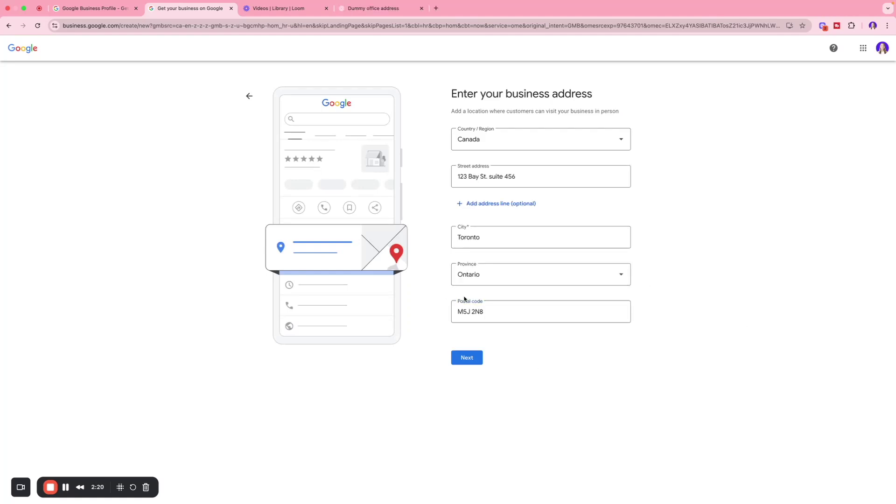
pyautogui.click(469, 358)
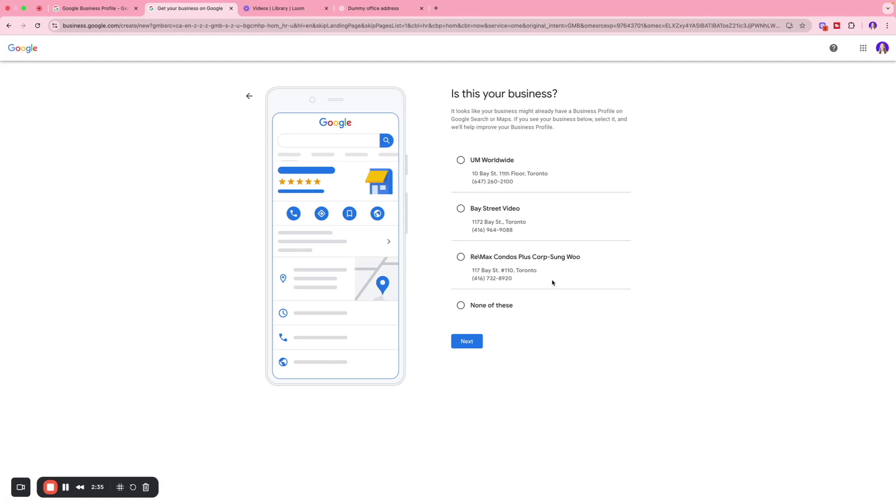
pyautogui.click(464, 306)
pyautogui.click(467, 341)
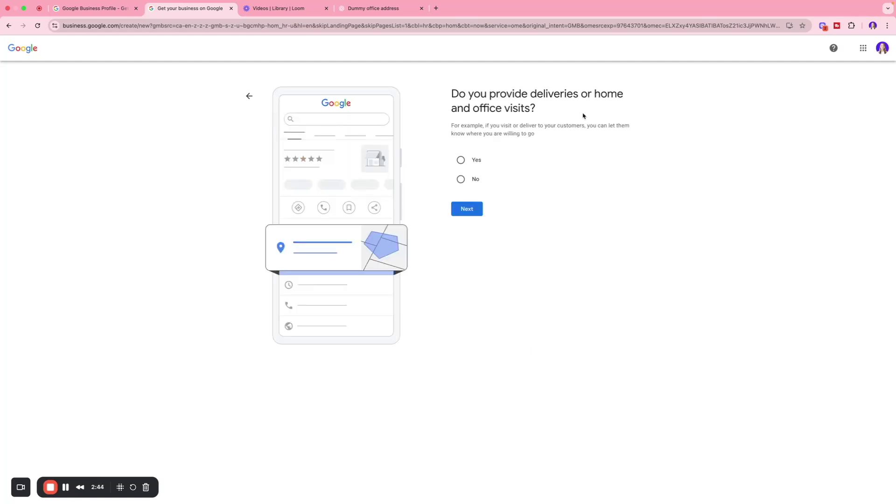
# Answer No to deliveries and home visits, and skip the phone number and website.
pyautogui.moveTo(542, 136); pyautogui.dragTo(470, 126)
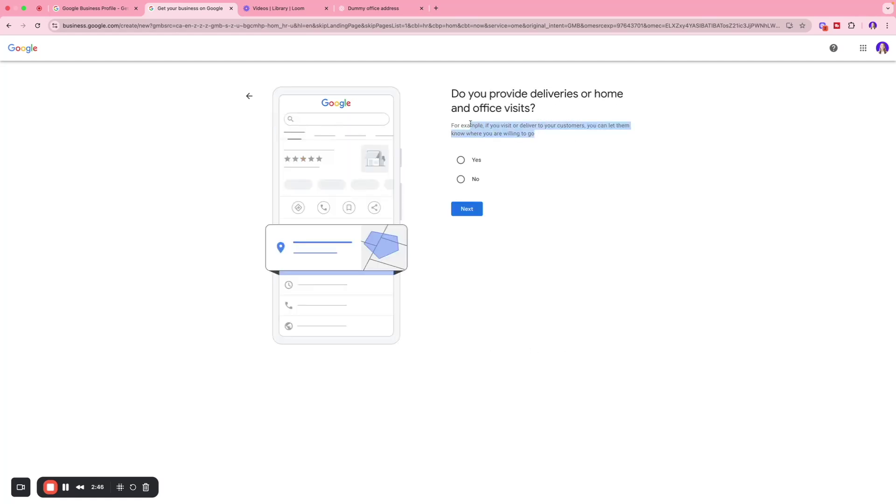
pyautogui.click(569, 140)
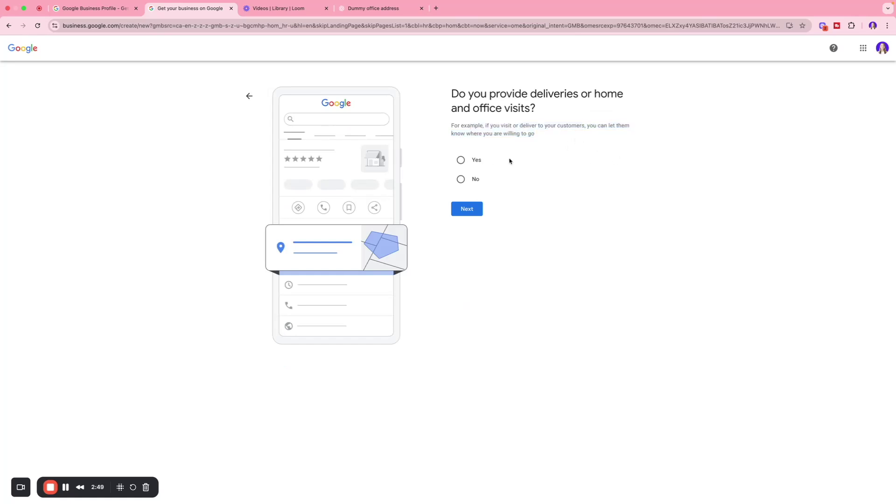
pyautogui.click(461, 180)
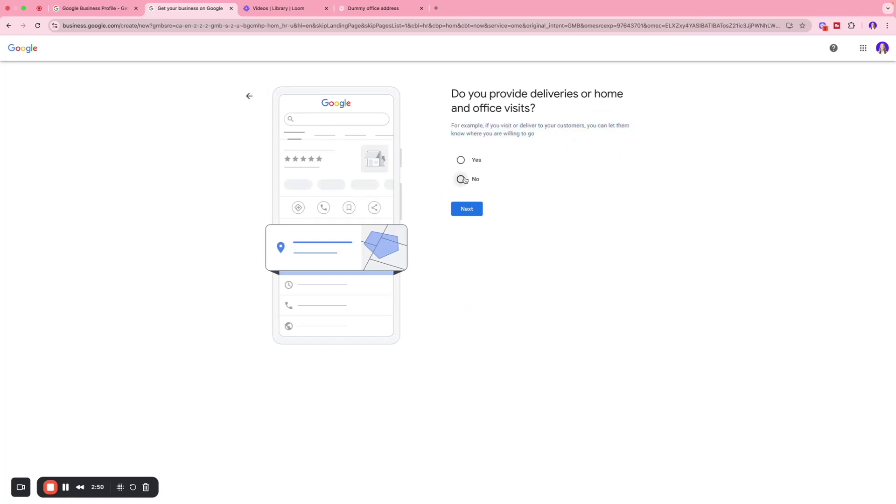
pyautogui.click(468, 208)
pyautogui.moveTo(589, 111); pyautogui.dragTo(443, 73)
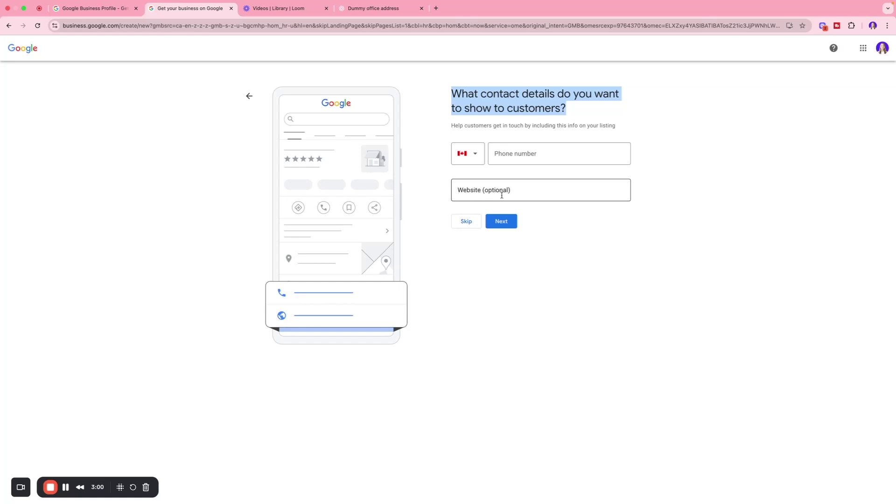
pyautogui.click(464, 224)
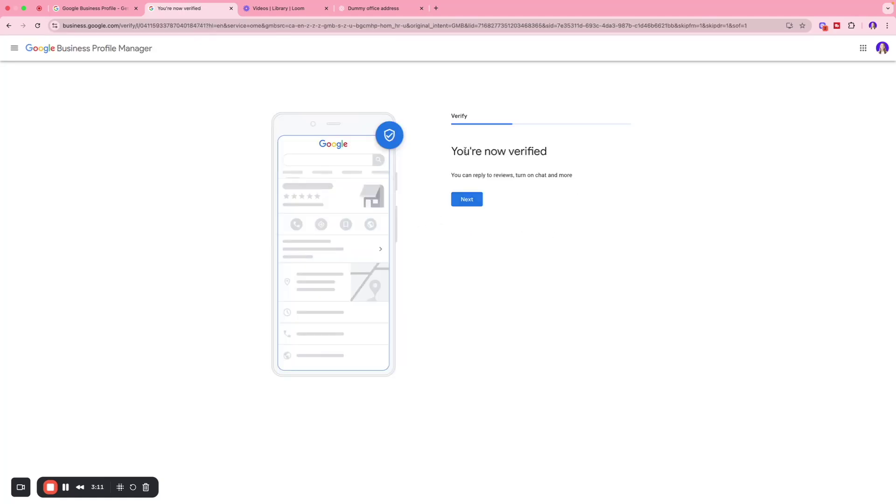
# Get past the profile verification notice.
pyautogui.moveTo(452, 151); pyautogui.dragTo(573, 159)
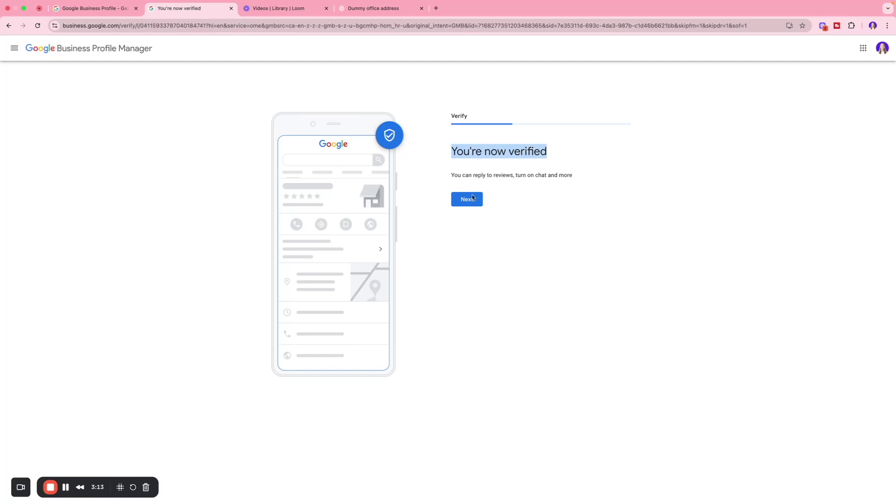
pyautogui.moveTo(455, 175); pyautogui.dragTo(577, 178)
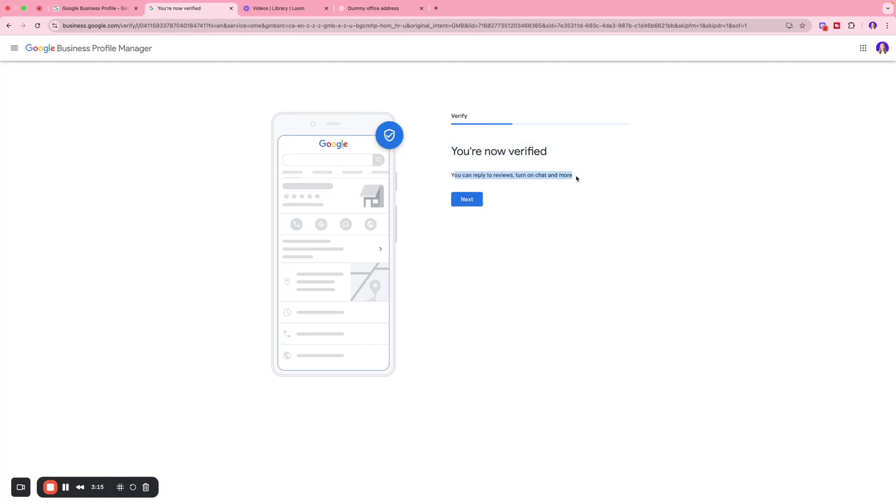
pyautogui.click(468, 200)
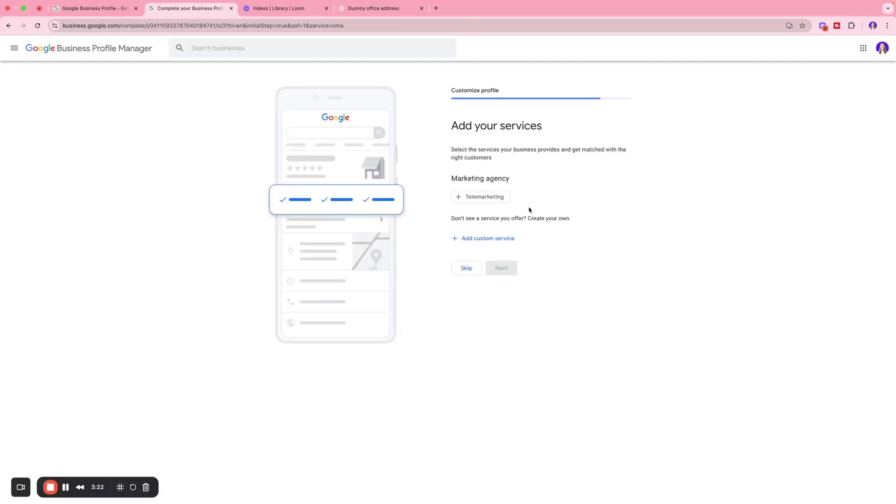
# Add Telemarketing as an offered service and begin a custom service.
pyautogui.click(469, 198)
pyautogui.click(495, 238)
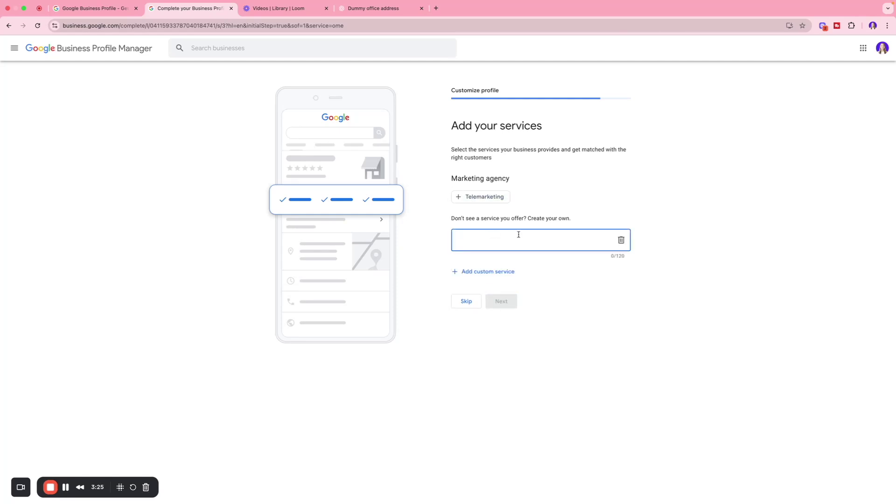
pyautogui.write('Tel')
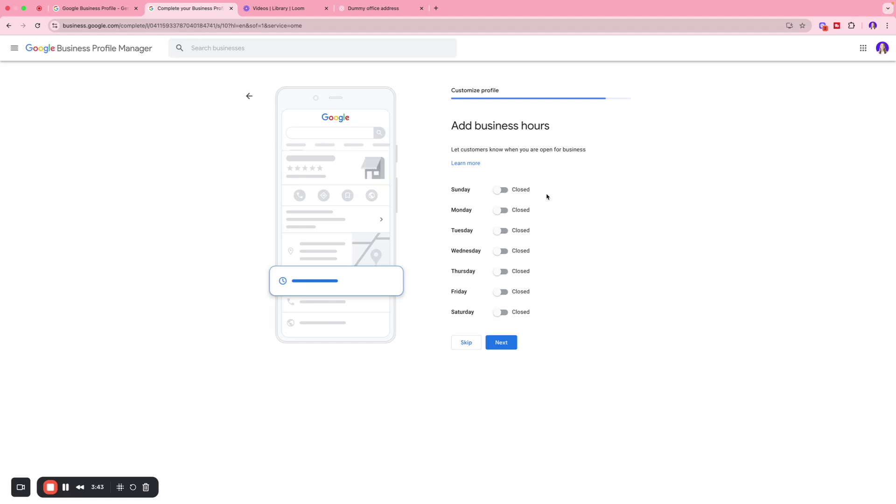
# Open Monday to Thursday 9:00 AM–5:00 PM and keep Friday through Sunday closed.
pyautogui.click(500, 210)
pyautogui.click(501, 244)
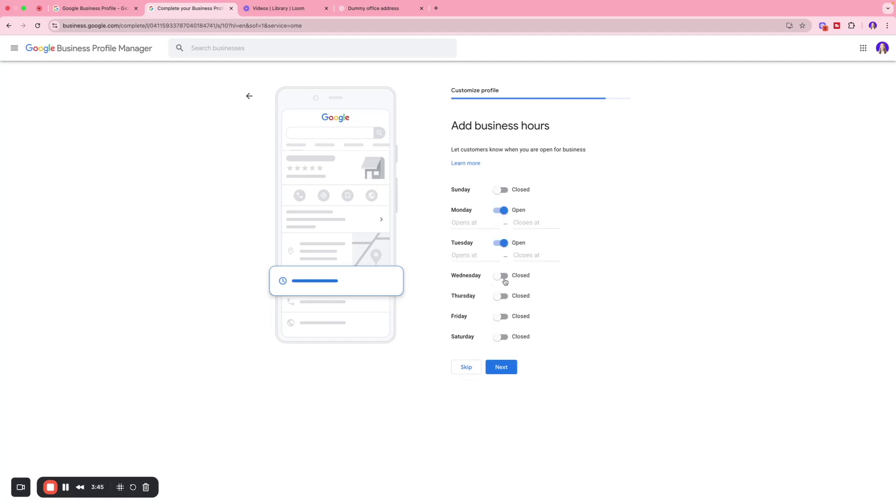
pyautogui.click(501, 276)
pyautogui.click(501, 309)
pyautogui.click(501, 341)
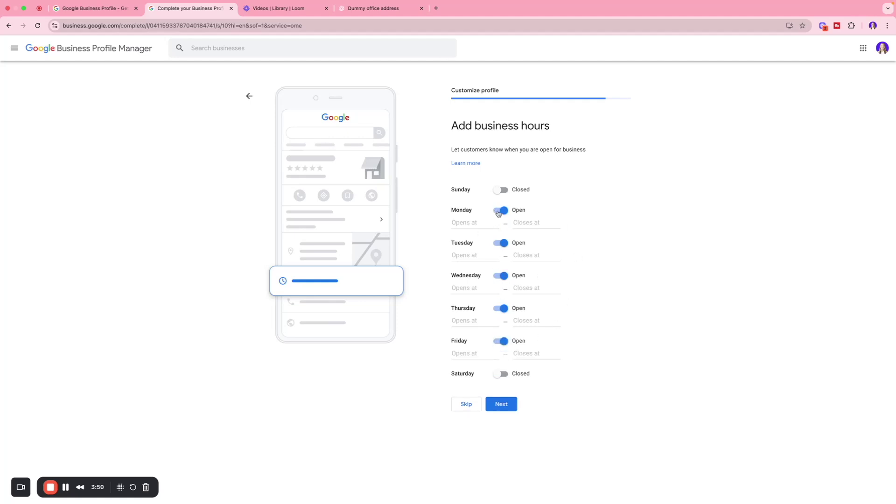
pyautogui.click(452, 223)
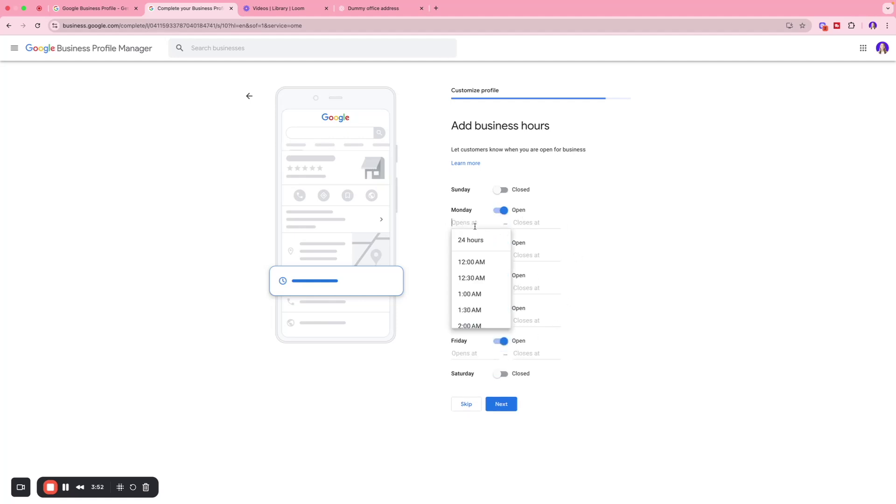
pyautogui.scroll(-12, 490, 274)
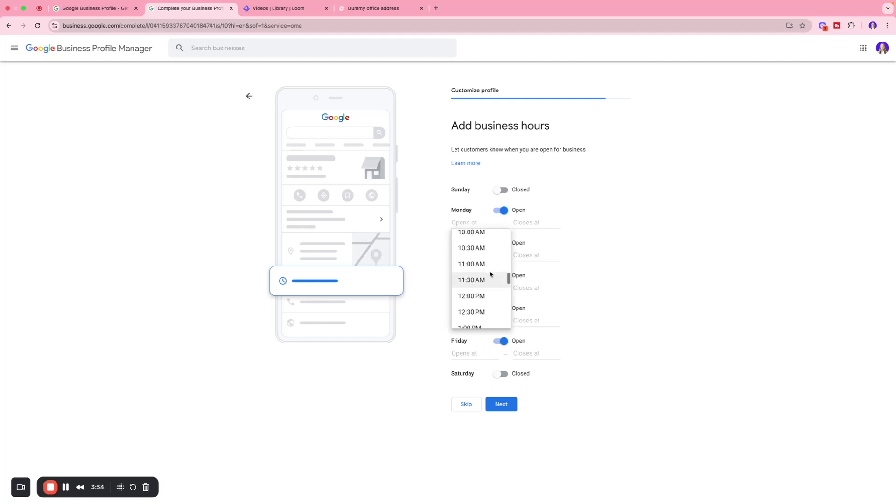
pyautogui.scroll(-2, 491, 275)
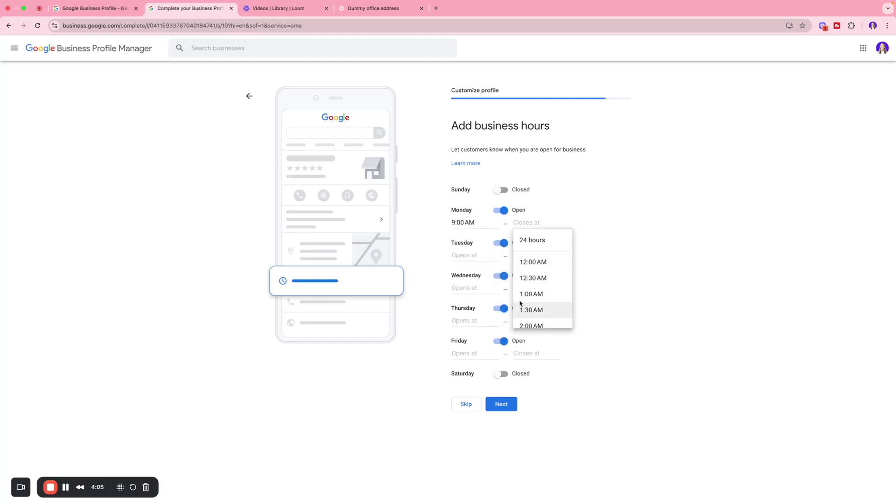
pyautogui.scroll(-6, 520, 303)
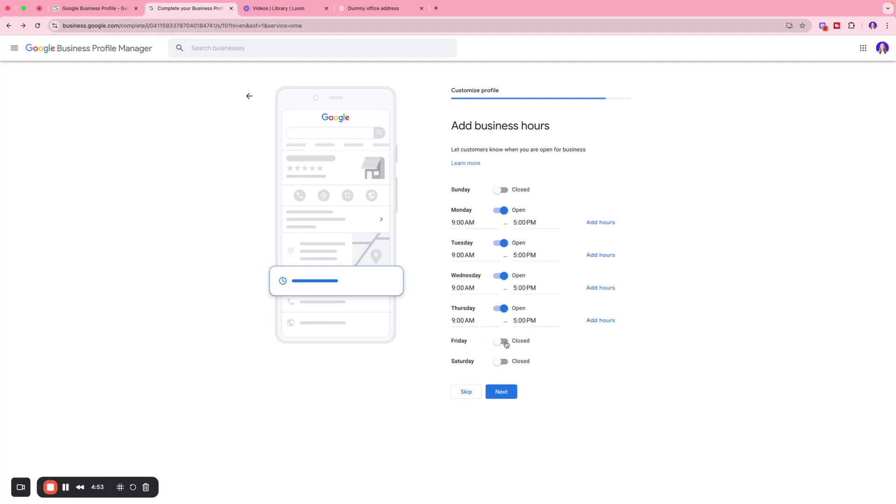
pyautogui.click(511, 399)
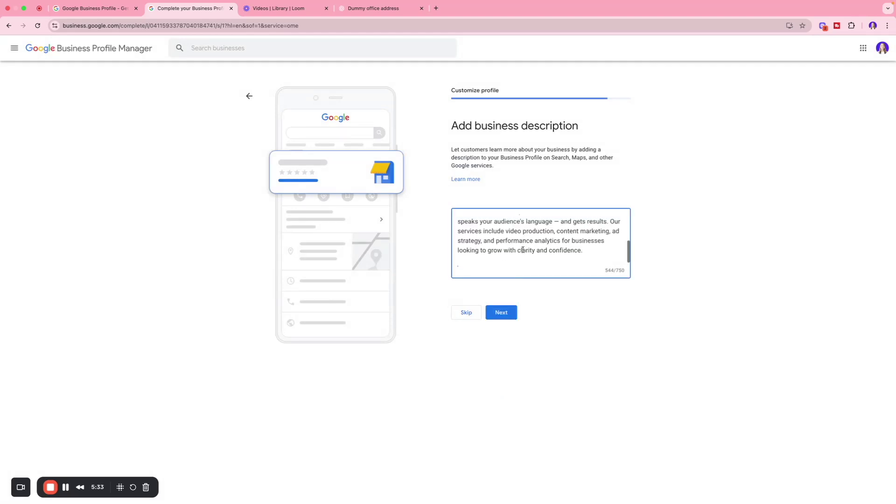
# Add the agency description and upload a business photo.
pyautogui.scroll(5, 501, 259)
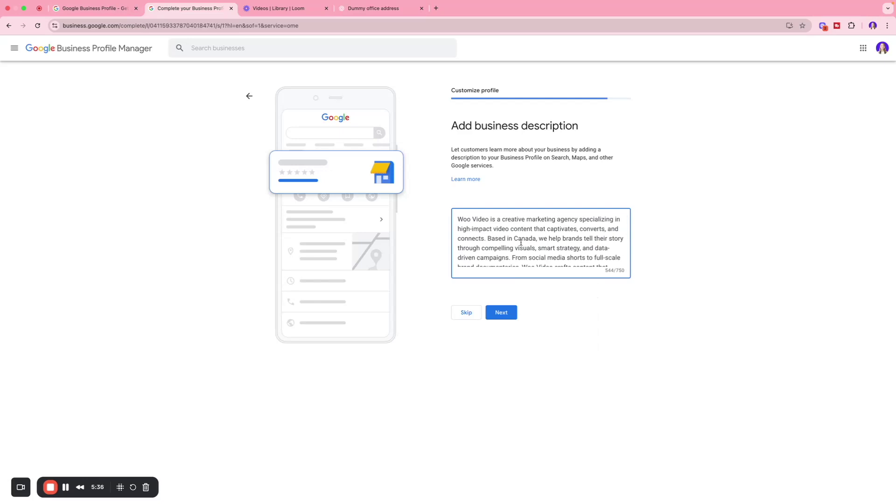
pyautogui.click(511, 313)
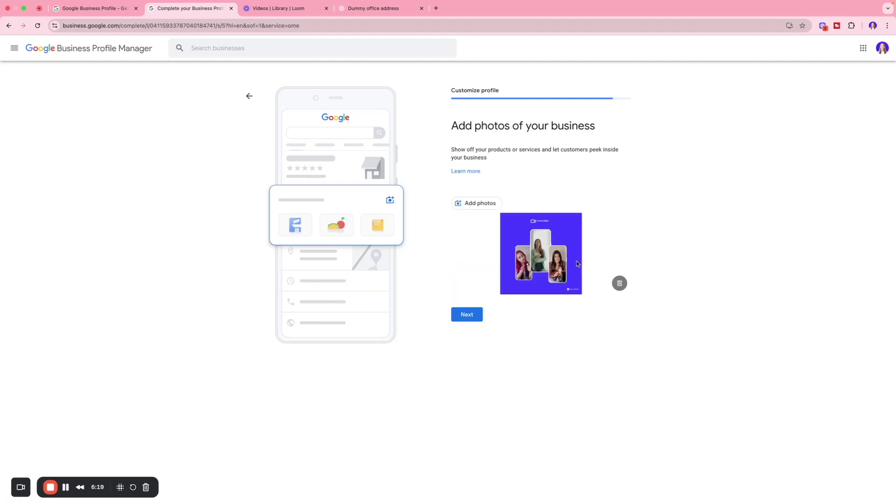
pyautogui.click(467, 314)
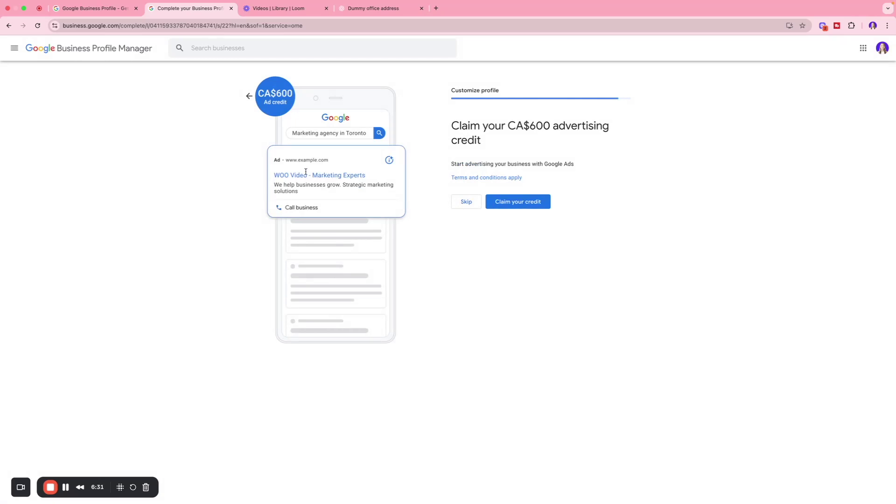
# Decline the CA$600 ad credit and the Workspace domain offer, then finish setup.
pyautogui.click(453, 203)
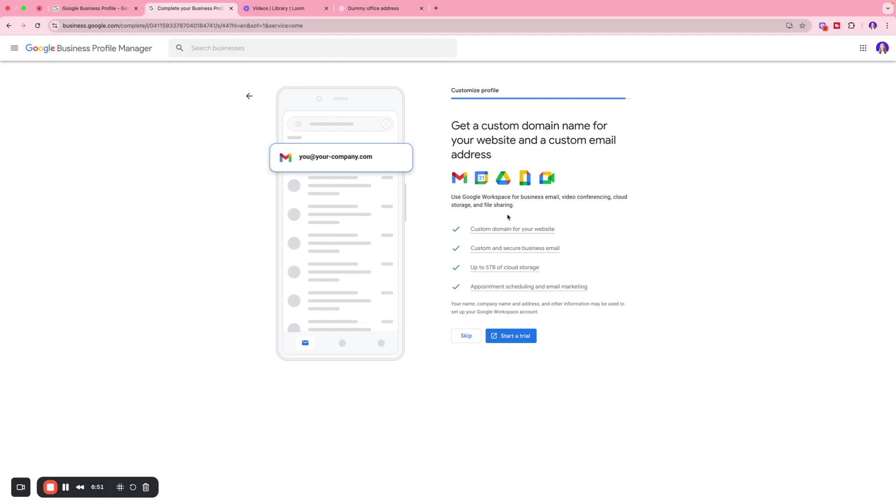
pyautogui.click(466, 336)
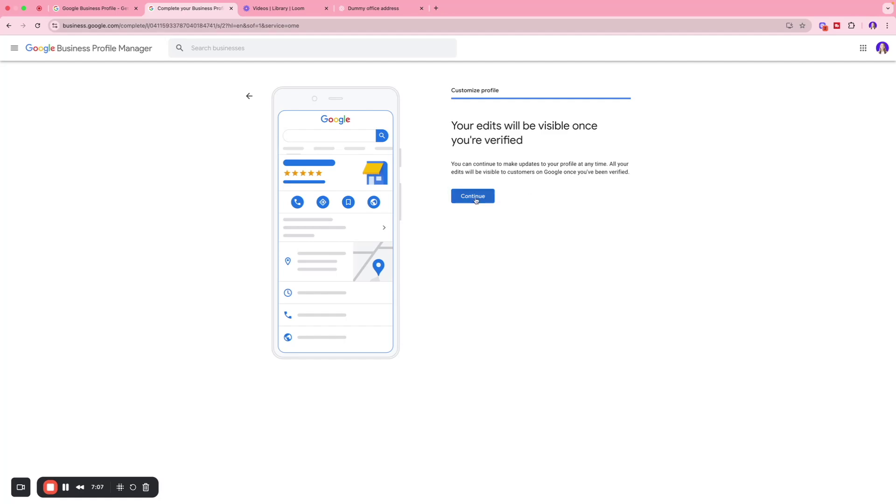
pyautogui.click(490, 197)
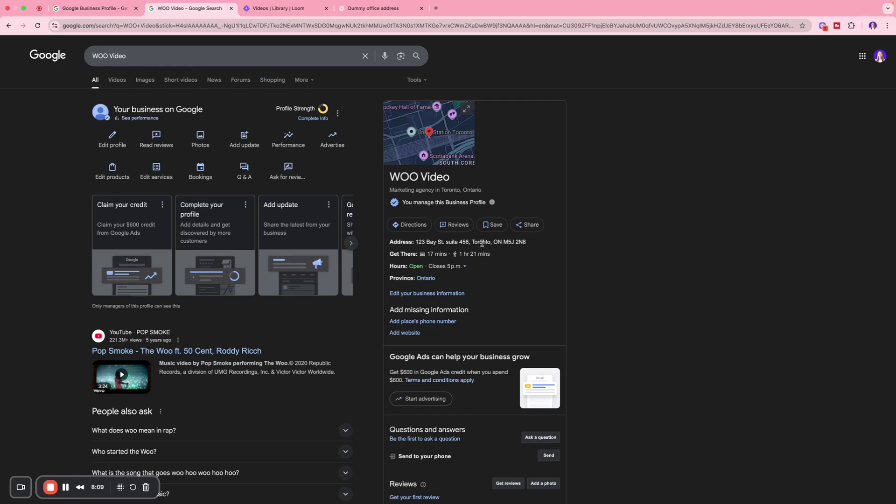
pyautogui.scroll(-5, 447, 215)
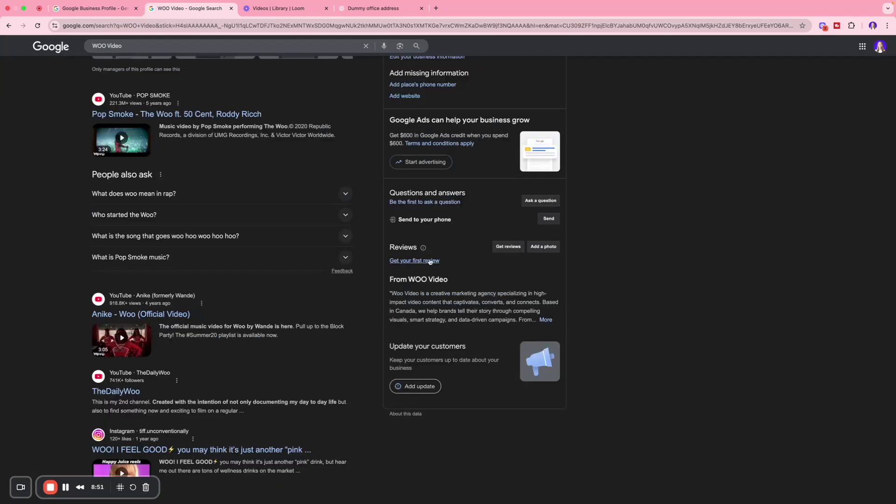
pyautogui.scroll(5, 465, 258)
pyautogui.hscroll(3, 465, 257)
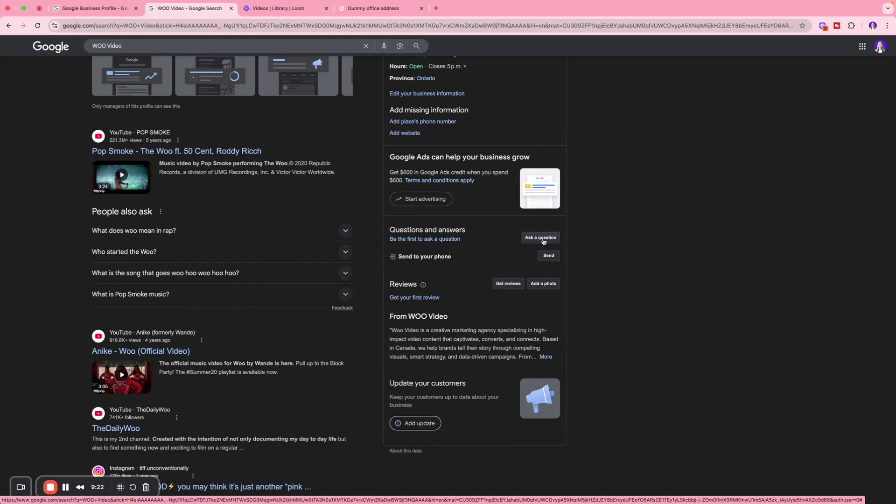
pyautogui.click(541, 238)
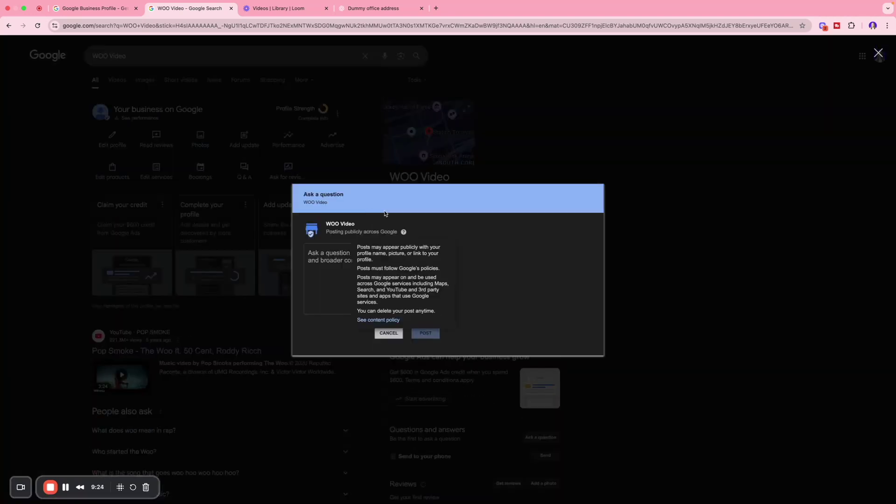
pyautogui.click(883, 51)
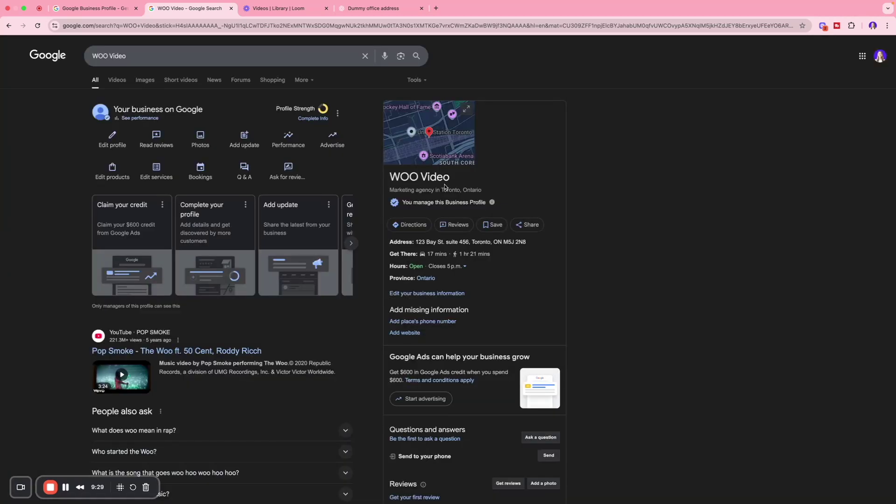
pyautogui.click(107, 139)
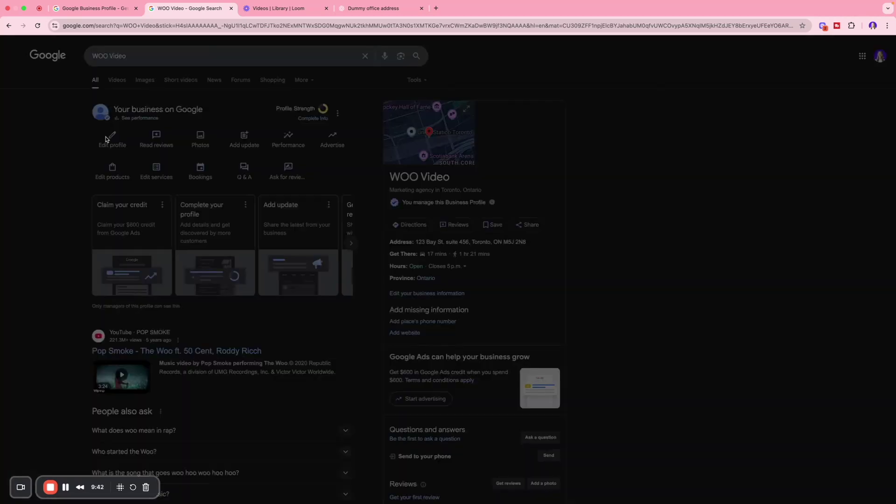
# Review the profile editor's contact, location and hours sections.
pyautogui.scroll(-1, 419, 118)
pyautogui.scroll(-15, 418, 118)
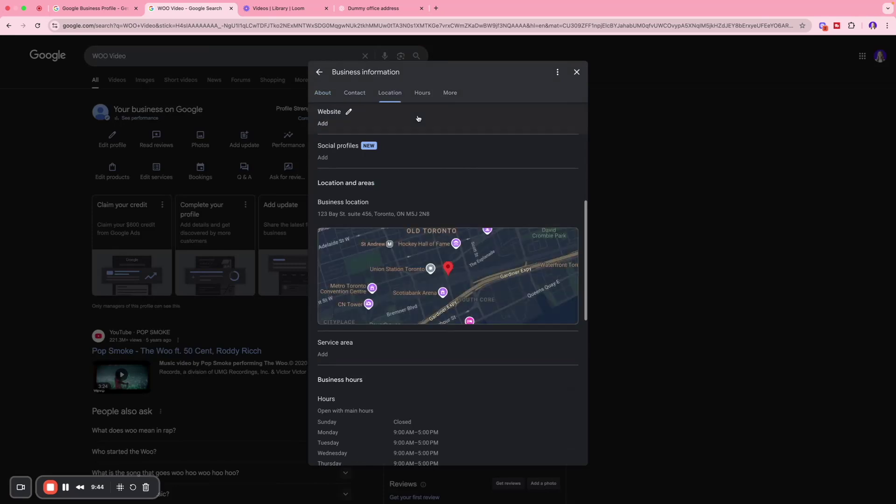
pyautogui.scroll(15, 419, 118)
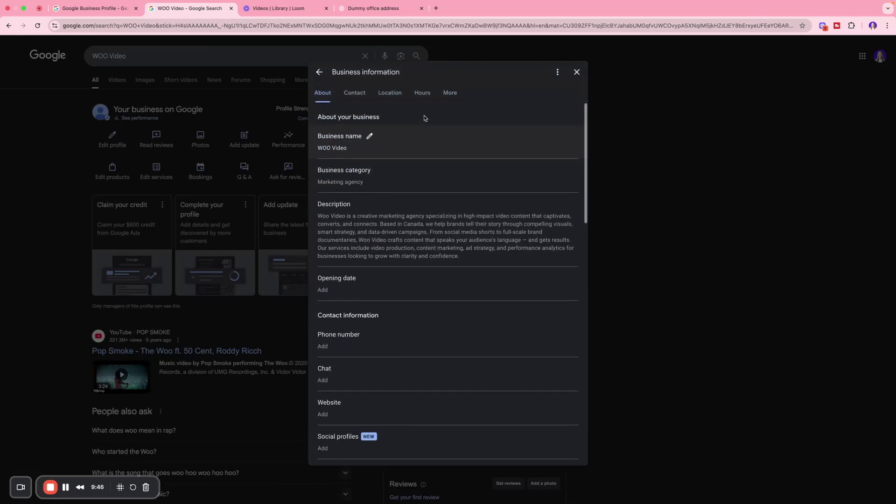
pyautogui.click(354, 92)
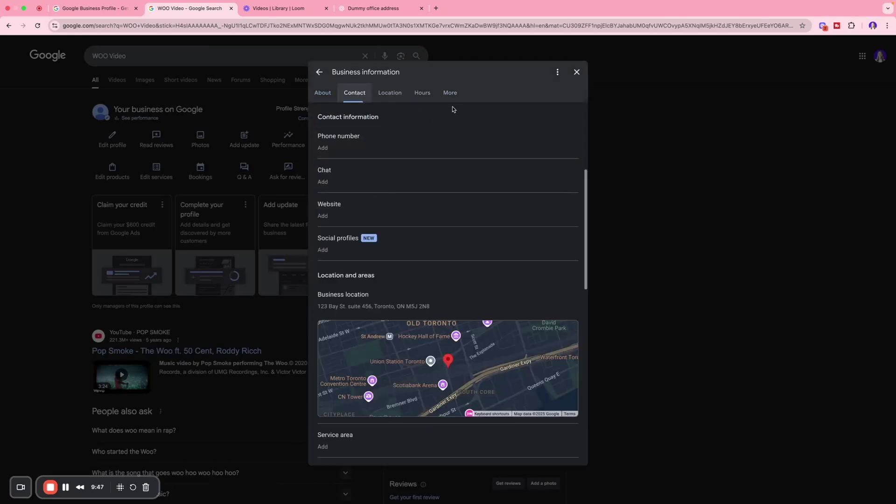
pyautogui.click(383, 95)
pyautogui.click(421, 93)
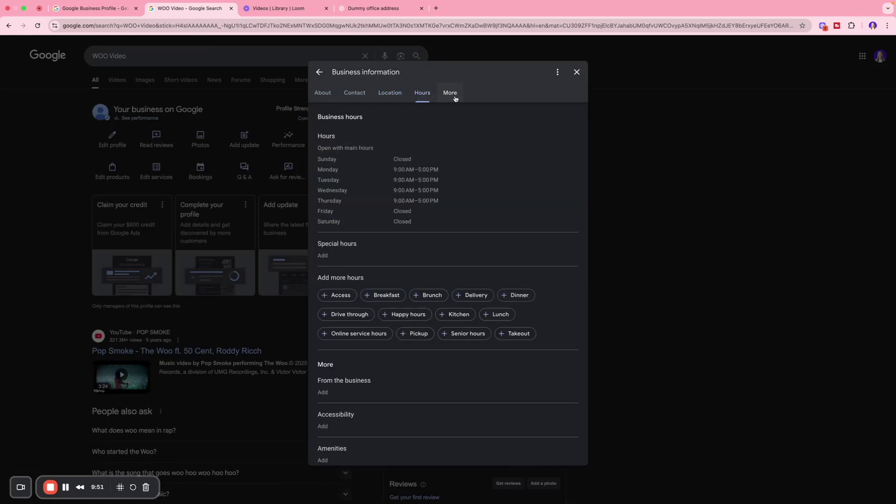
pyautogui.click(576, 72)
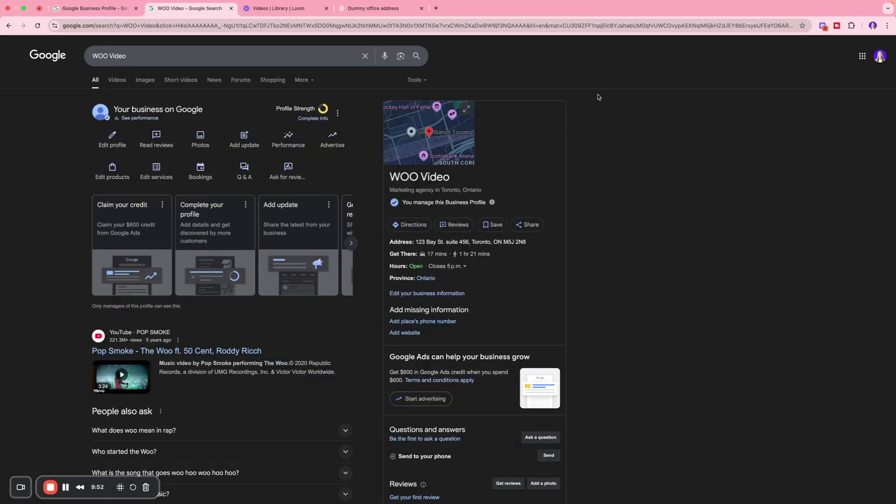
# Look over the products manager, photos and videos, and update posting options.
pyautogui.click(114, 174)
pyautogui.click(201, 145)
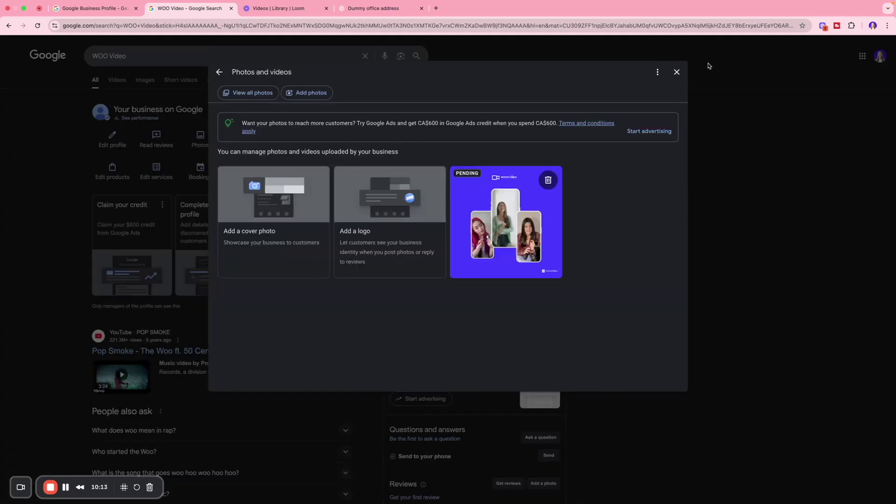
pyautogui.click(676, 72)
pyautogui.click(243, 140)
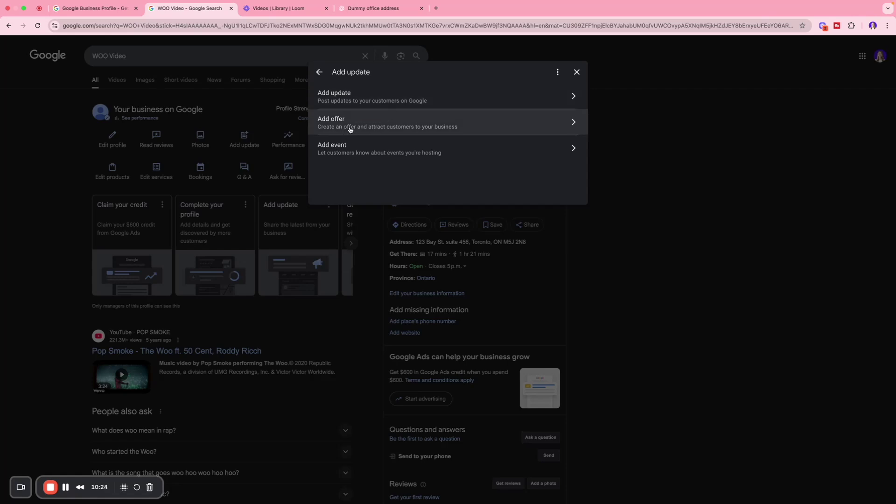
pyautogui.click(576, 71)
# Open a new product form, close it unpublished, and bring up the services list.
pyautogui.click(112, 173)
pyautogui.click(439, 290)
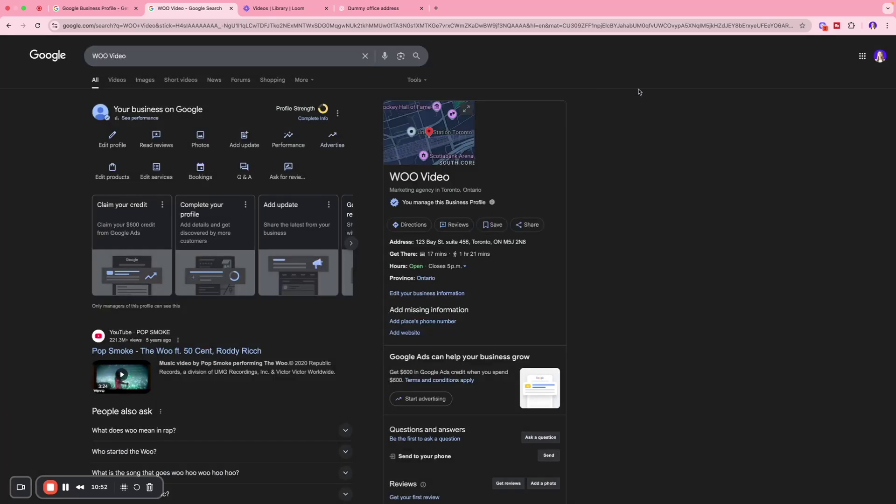
pyautogui.click(615, 86)
pyautogui.click(158, 177)
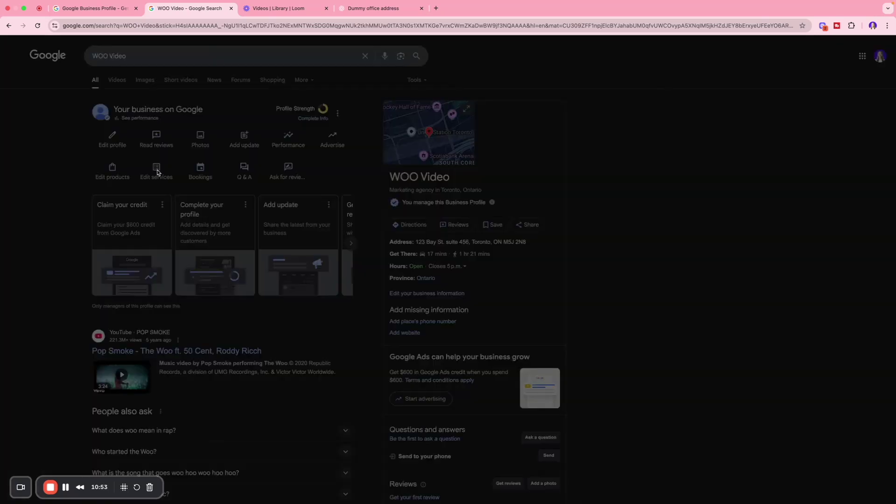